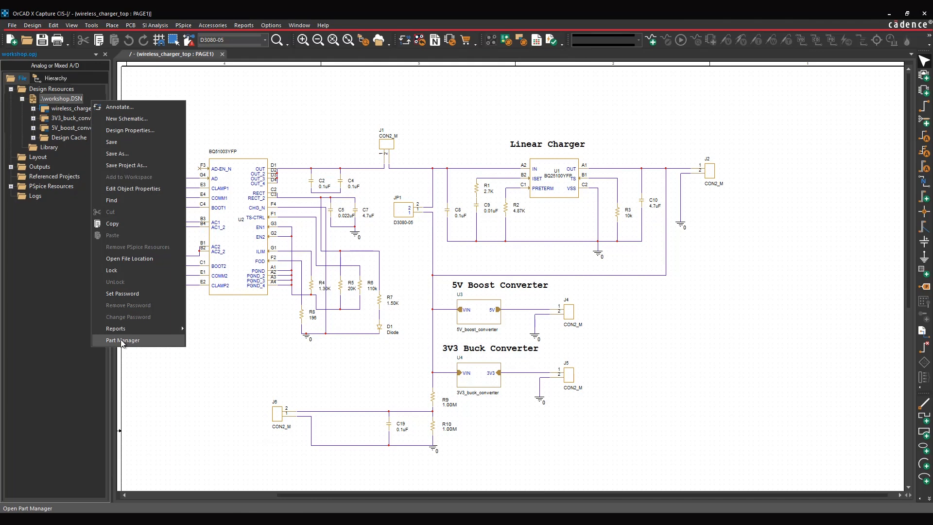
# - Open the Part Manager for workshop.DSN and create a new part group named LinearCharger
pyautogui.click(122, 341)
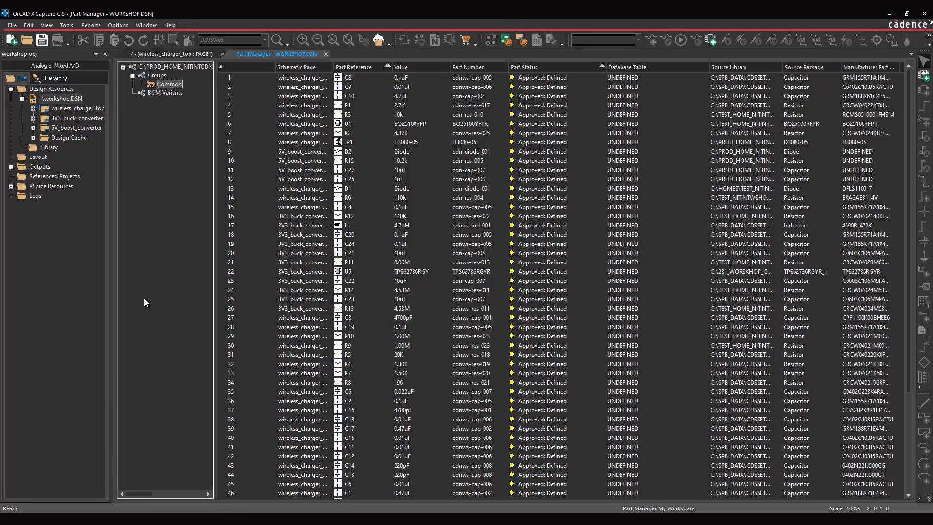
pyautogui.rightClick(162, 76)
pyautogui.click(184, 82)
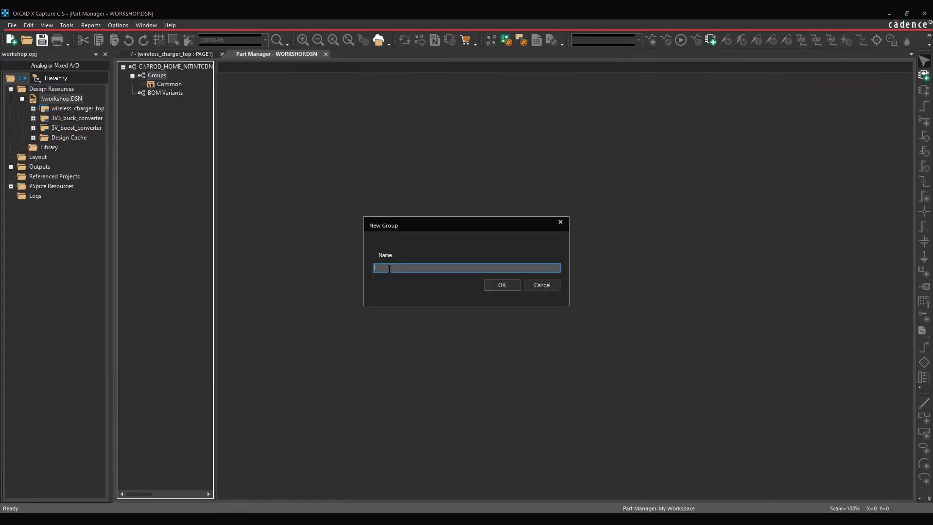
pyautogui.write('LinearCharger')
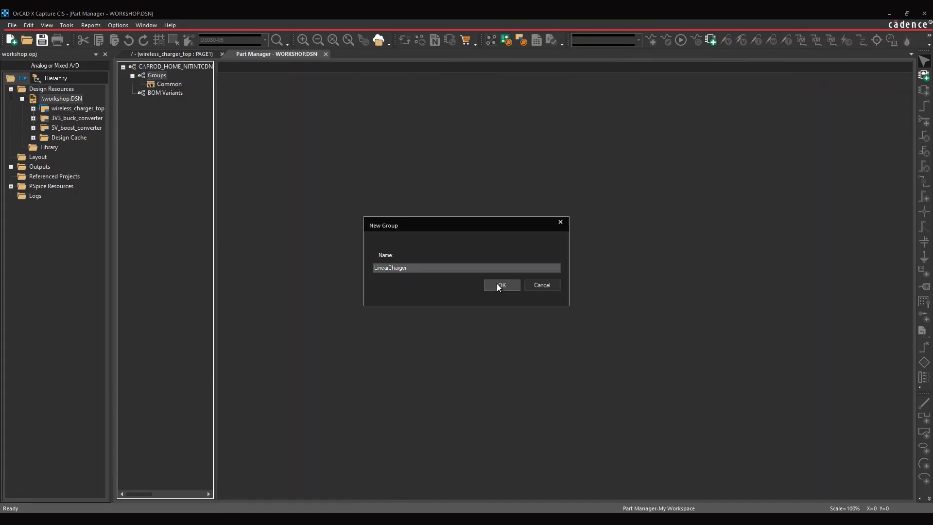
pyautogui.click(497, 284)
# - Create the subgroups OnBoard and OffBoard in the LinearCharger group and expand the group
pyautogui.rightClick(182, 93)
pyautogui.click(200, 101)
pyautogui.write('Or')
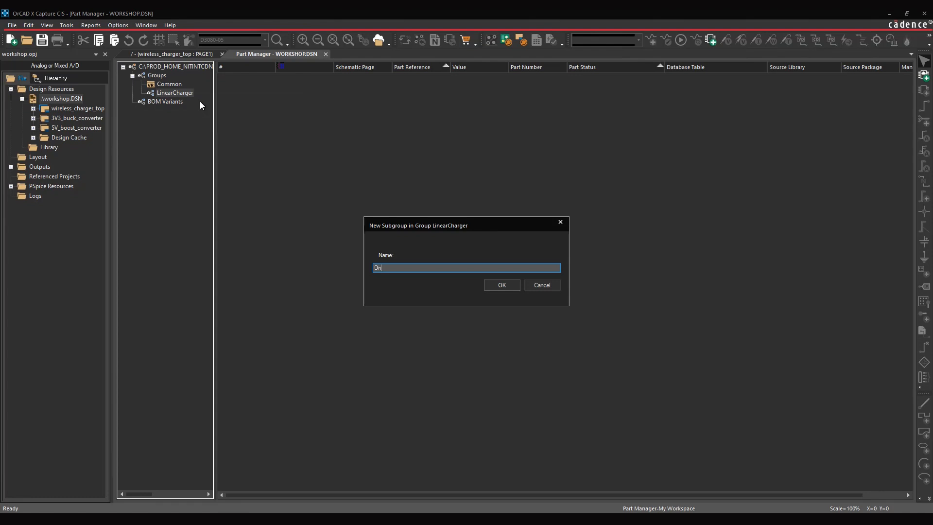
pyautogui.write('Board')
pyautogui.press('Return')
pyautogui.rightClick(176, 91)
pyautogui.click(194, 99)
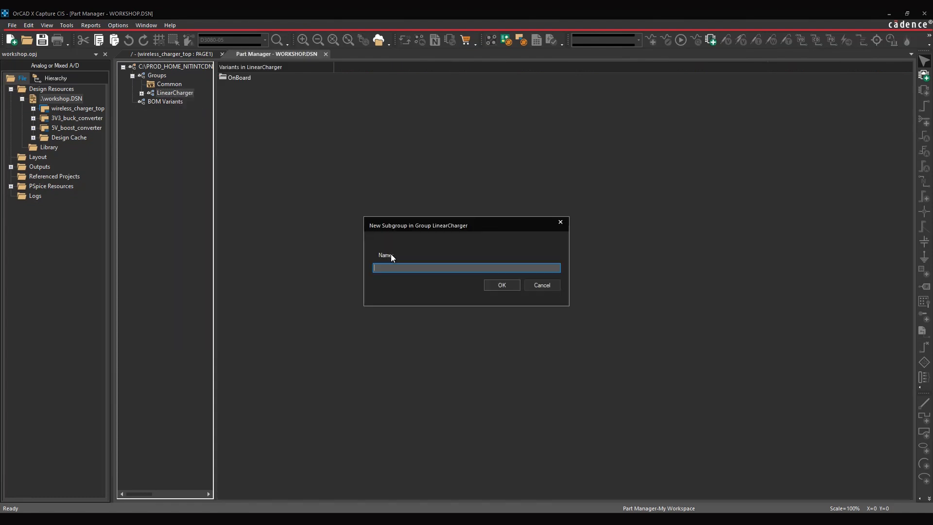
pyautogui.write('OffBoard')
pyautogui.click(502, 285)
pyautogui.click(142, 93)
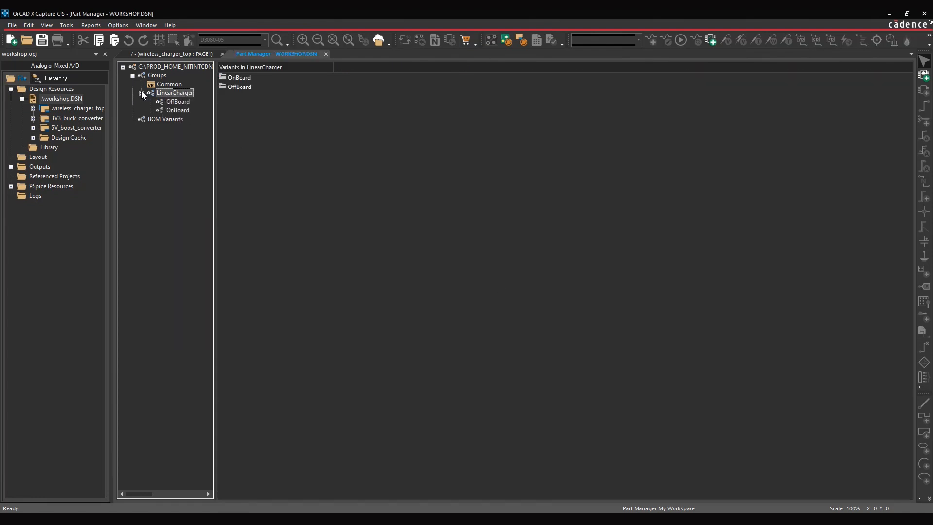
# - Add the linear charger circuit parts with JP1, plus divider parts R9, R10 and C19, from the schematic page to the LinearCharger group
pyautogui.click(170, 54)
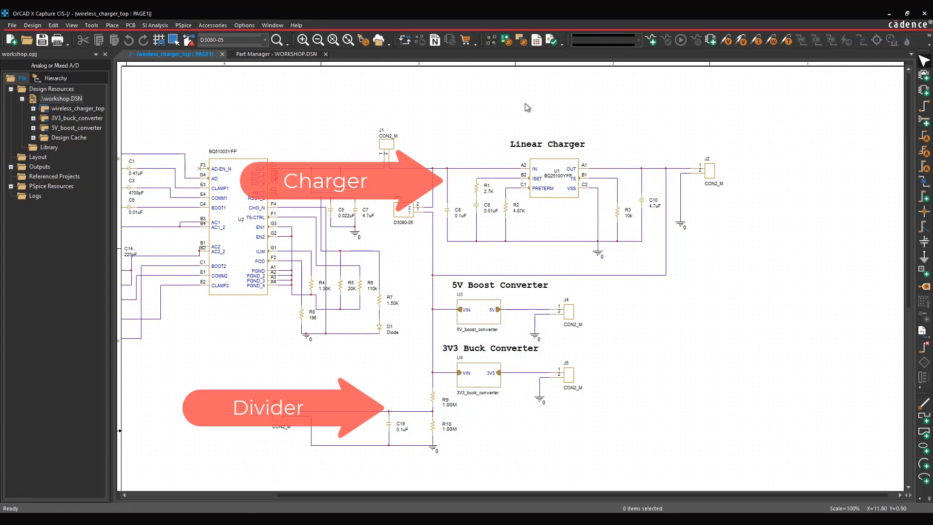
pyautogui.moveTo(404, 153); pyautogui.dragTo(676, 265)
pyautogui.keyDown('ctrl'); pyautogui.click(432, 397); pyautogui.keyUp('ctrl')
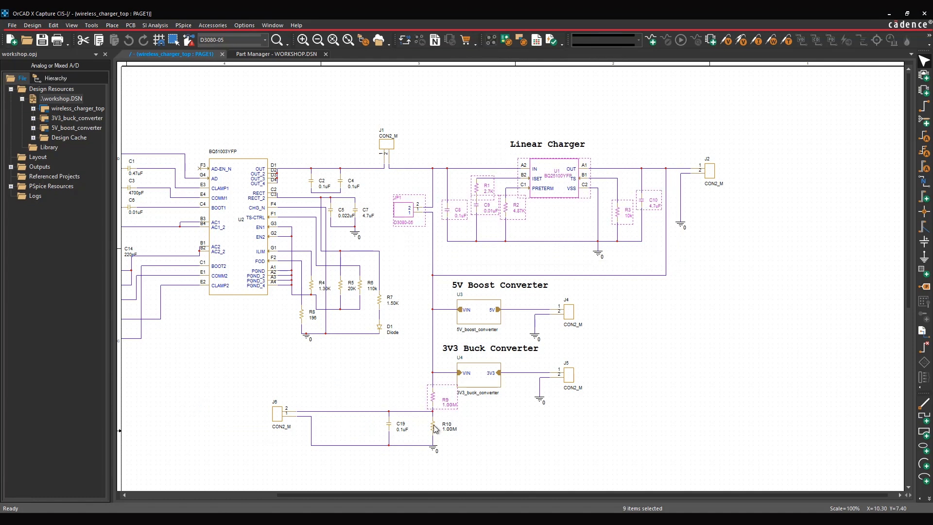
pyautogui.keyDown('ctrl'); pyautogui.click(434, 427); pyautogui.keyUp('ctrl')
pyautogui.keyDown('ctrl'); pyautogui.click(389, 424); pyautogui.keyUp('ctrl')
pyautogui.rightClick(435, 396)
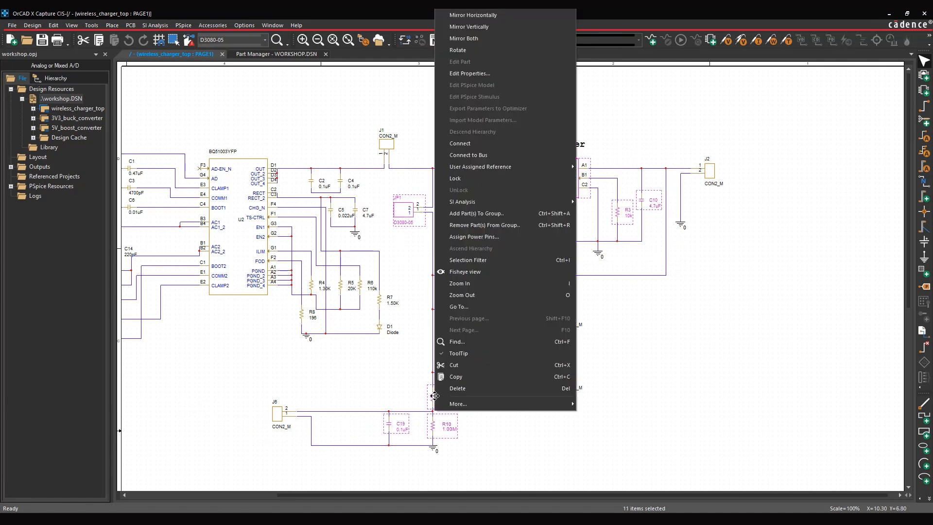
pyautogui.click(463, 214)
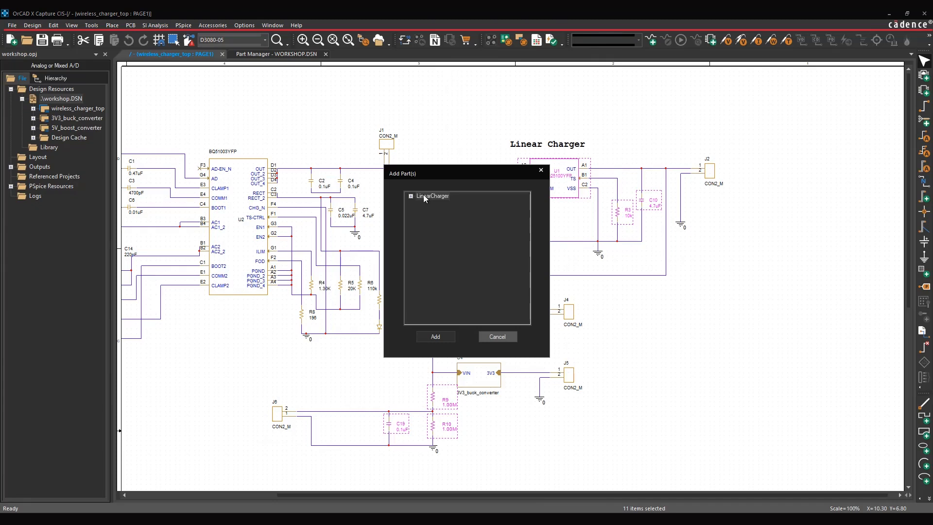
pyautogui.click(423, 196)
pyautogui.click(435, 336)
pyautogui.click(507, 285)
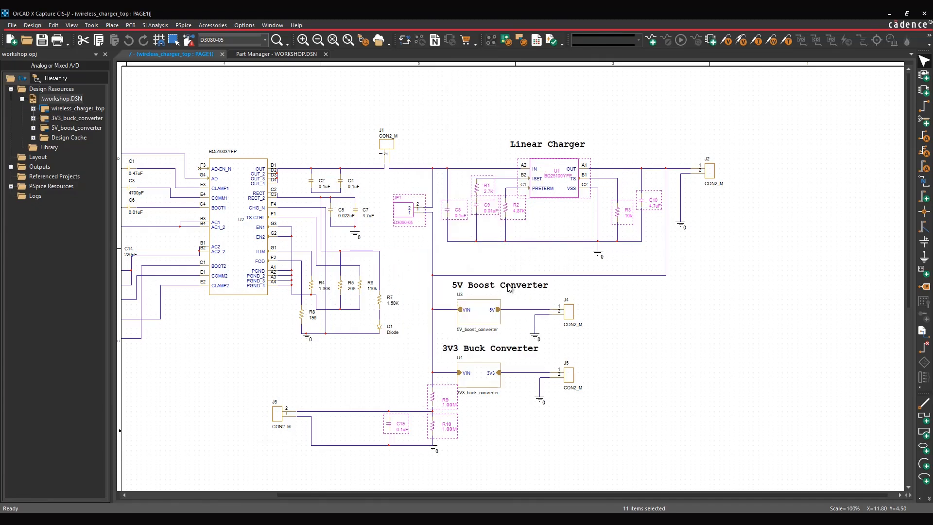
pyautogui.click(628, 321)
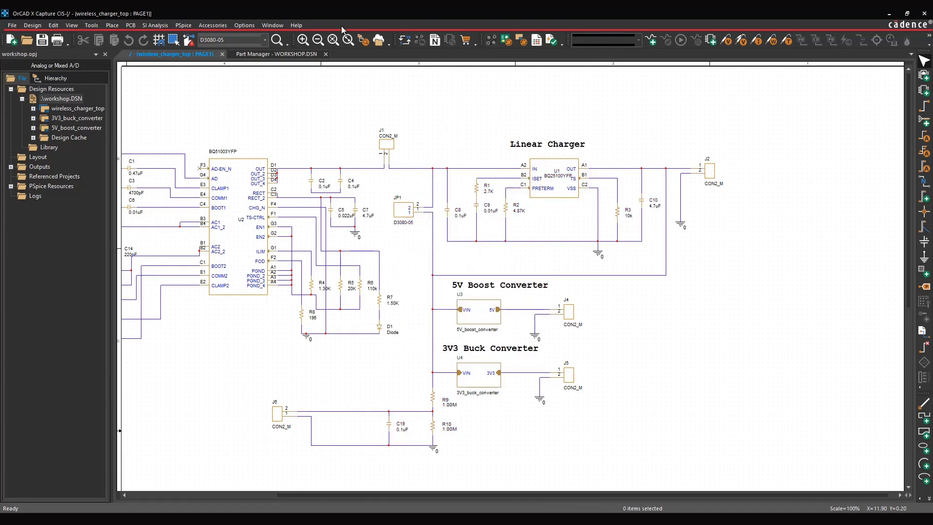
# - In the OffBoard subgroup, set C8, C9, C10, JP1, R1, R2, R3 and U1 as not present
pyautogui.click(306, 54)
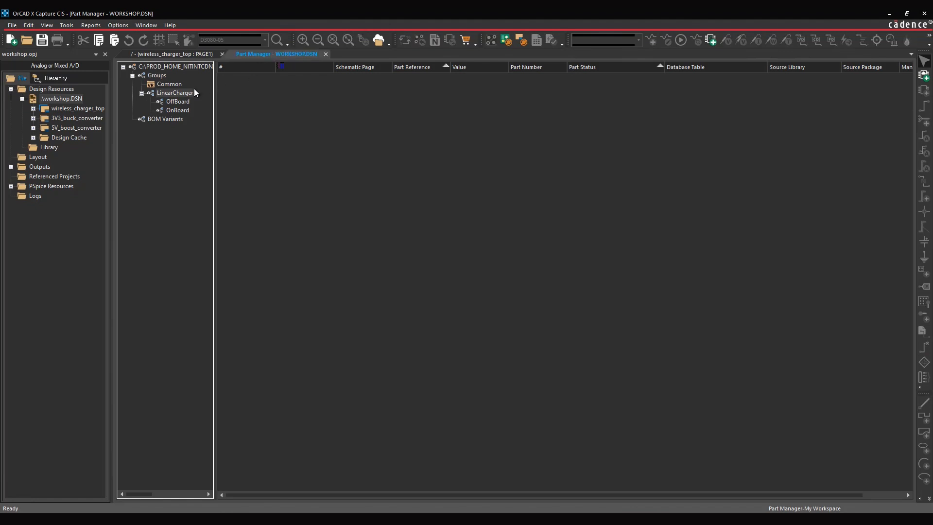
pyautogui.click(177, 102)
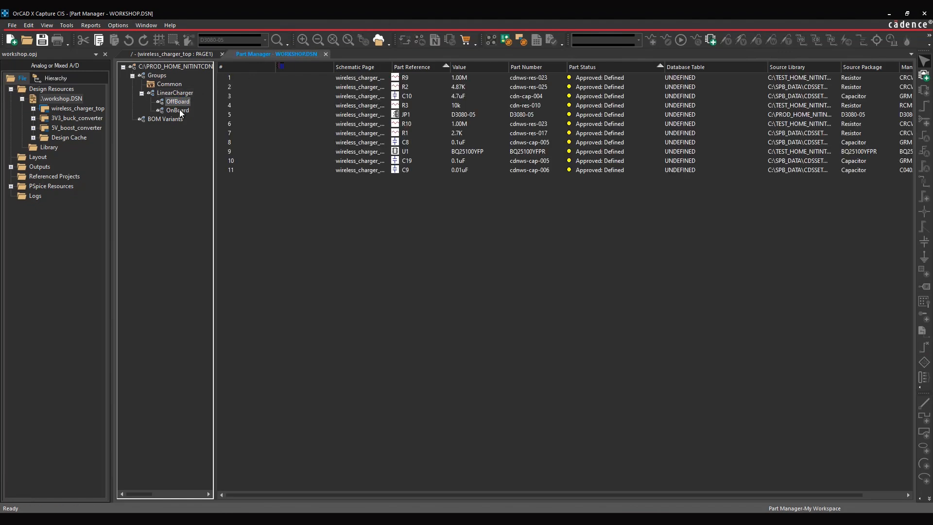
pyautogui.click(181, 101)
pyautogui.click(407, 77)
pyautogui.keyDown('shift'); pyautogui.click(403, 87); pyautogui.keyUp('shift')
pyautogui.keyDown('shift'); pyautogui.click(405, 95); pyautogui.keyUp('shift')
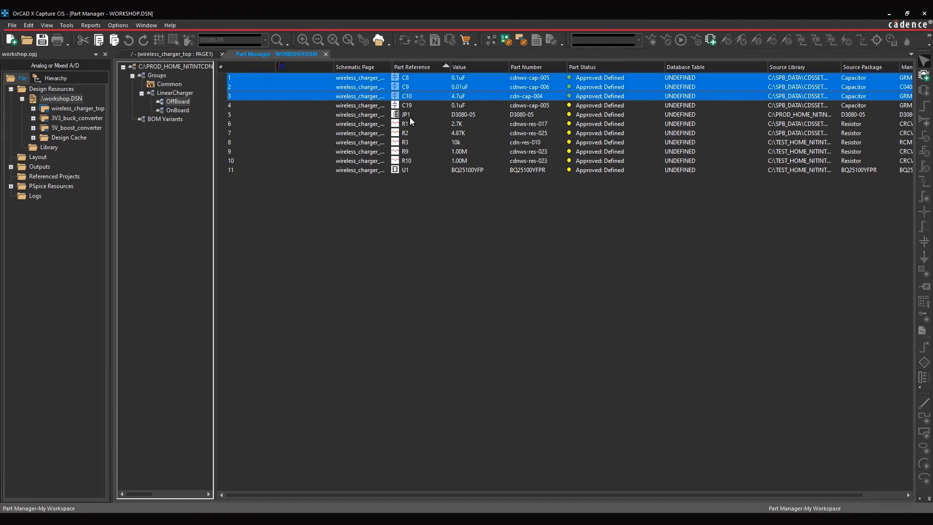
pyautogui.keyDown('ctrl'); pyautogui.click(408, 116); pyautogui.keyUp('ctrl')
pyautogui.keyDown('ctrl'); pyautogui.click(407, 123); pyautogui.keyUp('ctrl')
pyautogui.keyDown('ctrl'); pyautogui.click(406, 133); pyautogui.keyUp('ctrl')
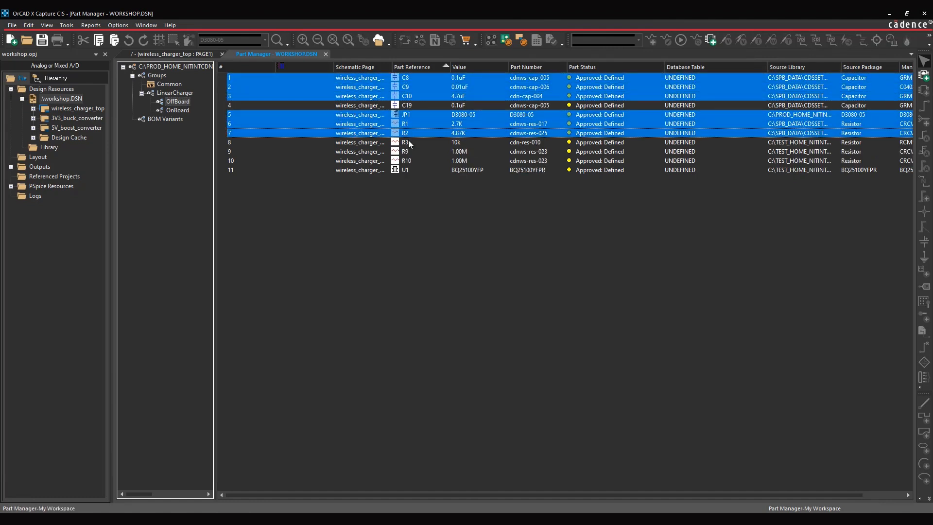
pyautogui.keyDown('ctrl'); pyautogui.click(409, 142); pyautogui.keyUp('ctrl')
pyautogui.keyDown('ctrl'); pyautogui.click(407, 170); pyautogui.keyUp('ctrl')
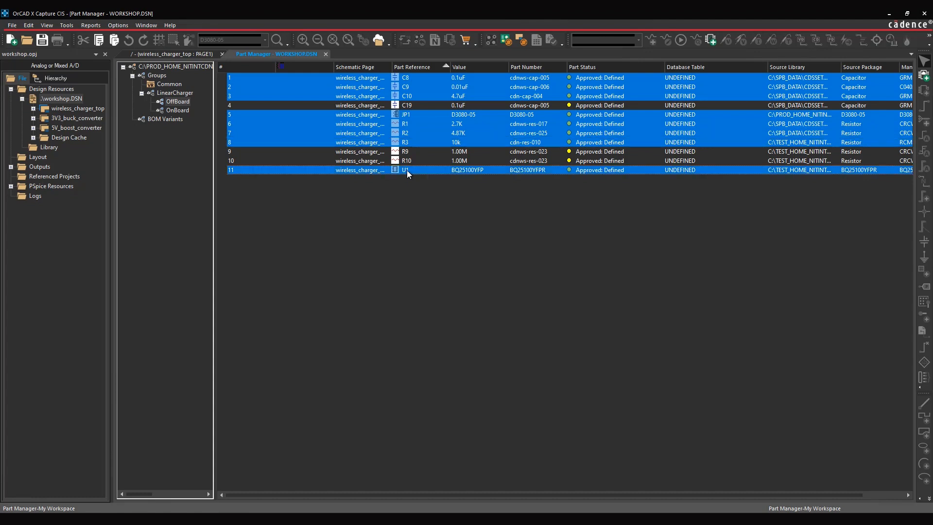
pyautogui.rightClick(429, 139)
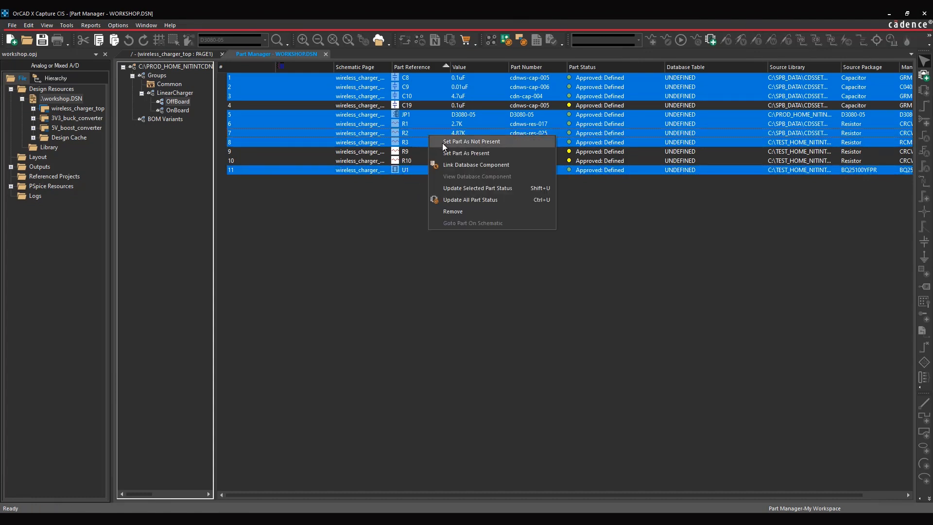
pyautogui.click(442, 142)
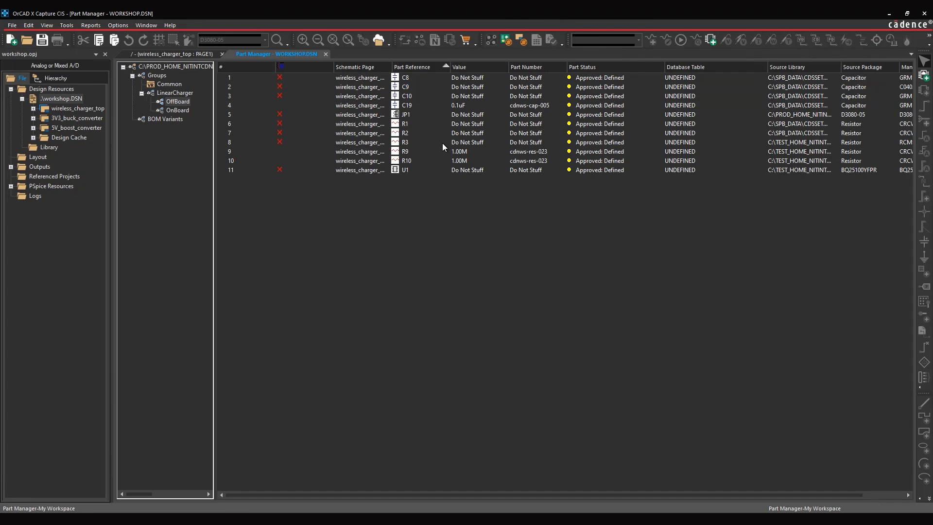
# - In the OnBoard subgroup, link C19 to the 2.2uF ceramic capacitor cdn-cap-003 from the component database
pyautogui.click(177, 110)
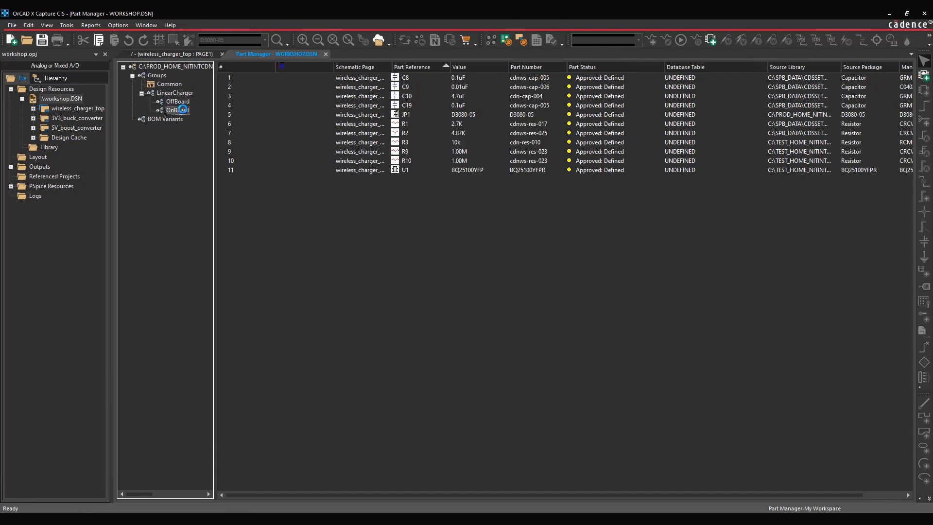
pyautogui.click(410, 103)
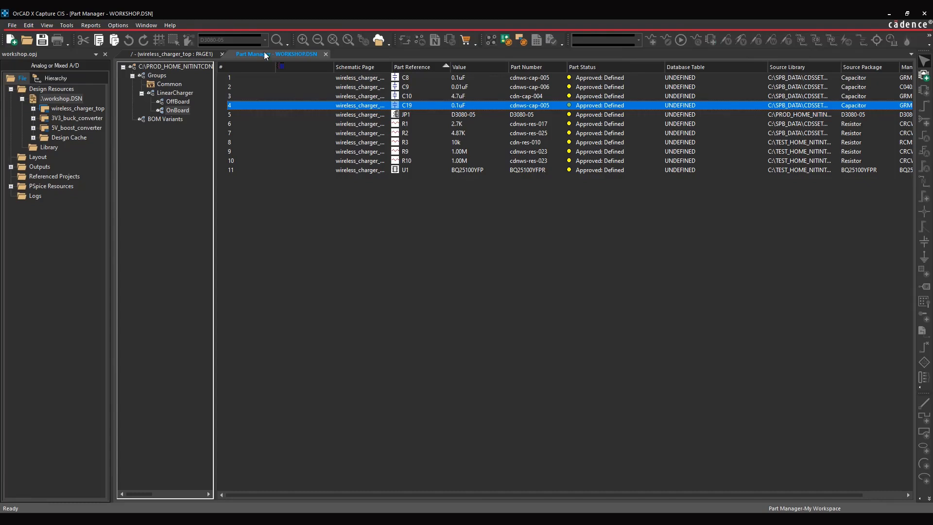
pyautogui.rightClick(433, 106)
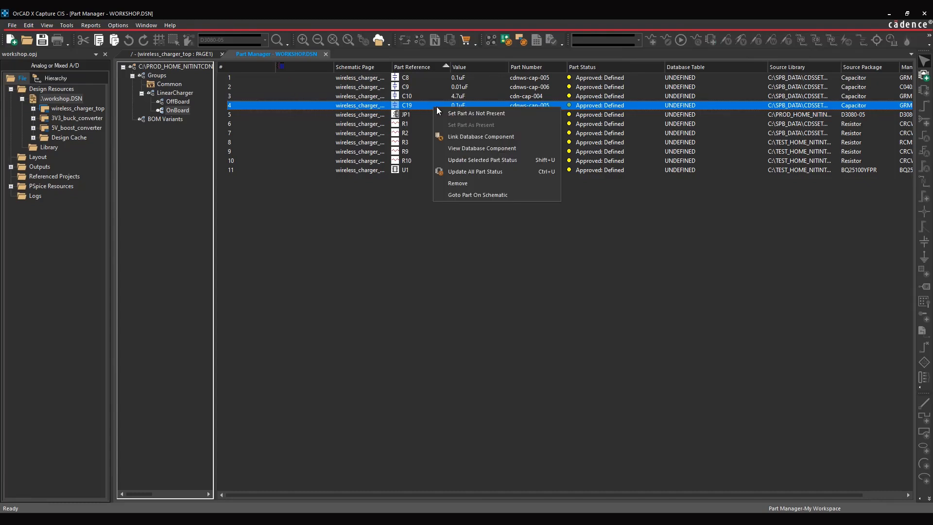
pyautogui.click(461, 138)
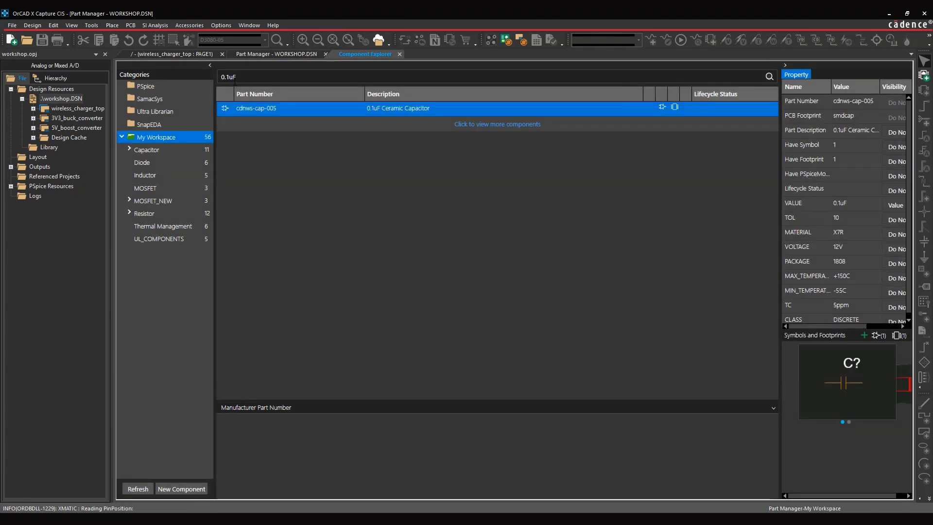
pyautogui.moveTo(229, 77); pyautogui.dragTo(221, 77)
pyautogui.write('2.2')
pyautogui.press('Return')
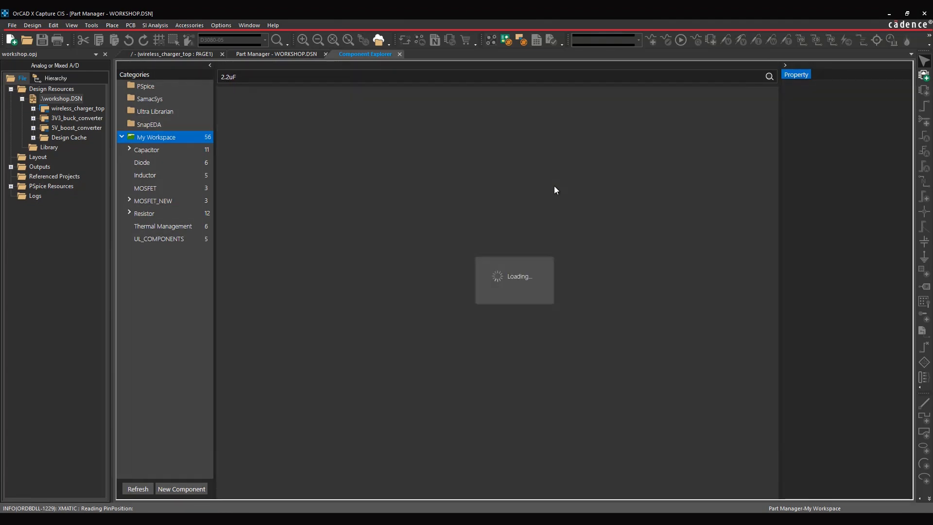
pyautogui.rightClick(444, 109)
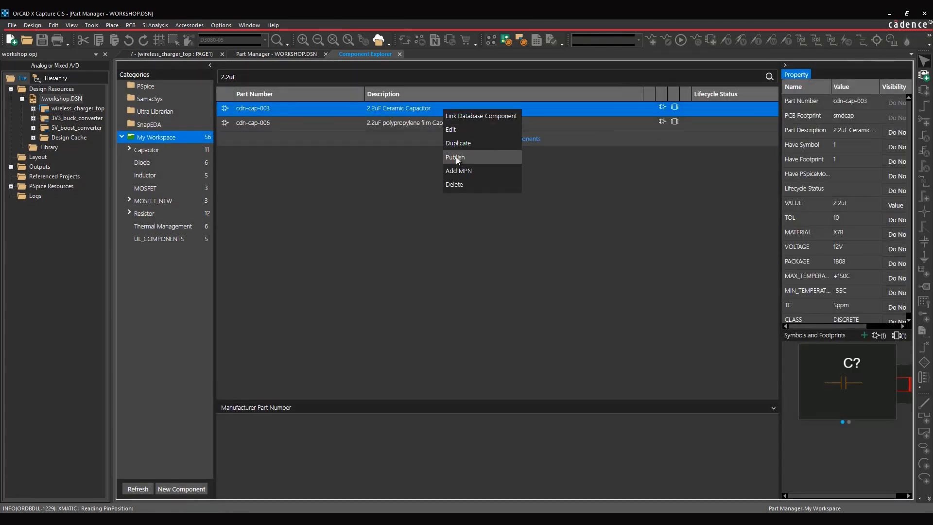
pyautogui.click(464, 117)
# - Link R9 and R10 in the OnBoard subgroup to the 990K through-hole resistor cdn-res-011 from the component database
pyautogui.click(464, 151)
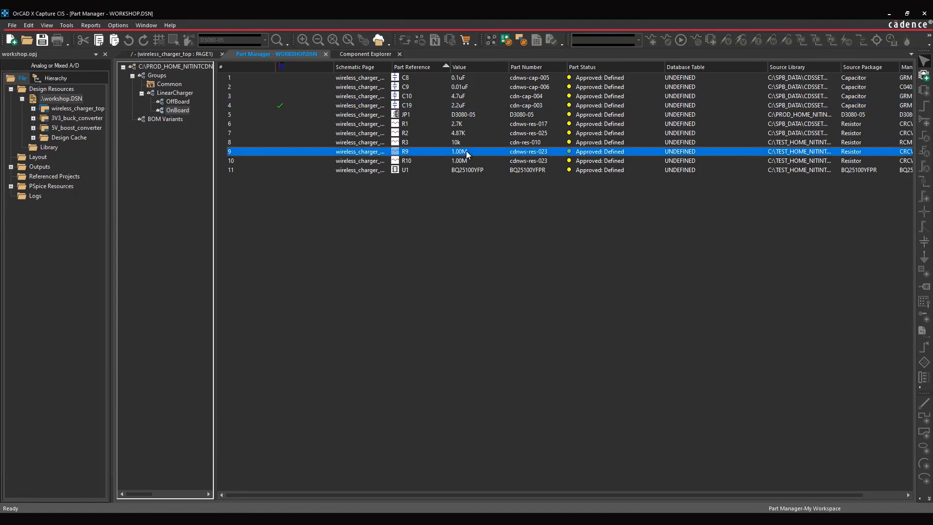
pyautogui.keyDown('shift'); pyautogui.click(464, 161); pyautogui.keyUp('shift')
pyautogui.rightClick(465, 161)
pyautogui.click(500, 187)
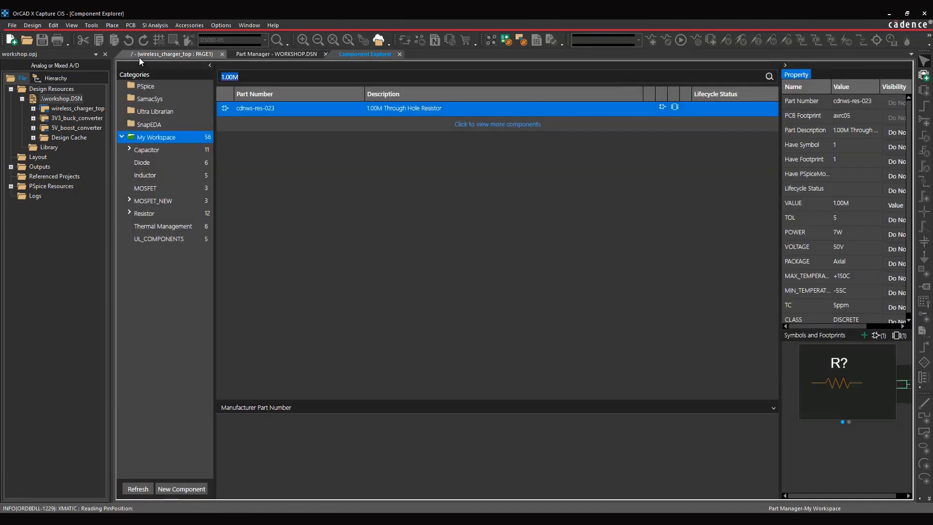
pyautogui.write('990')
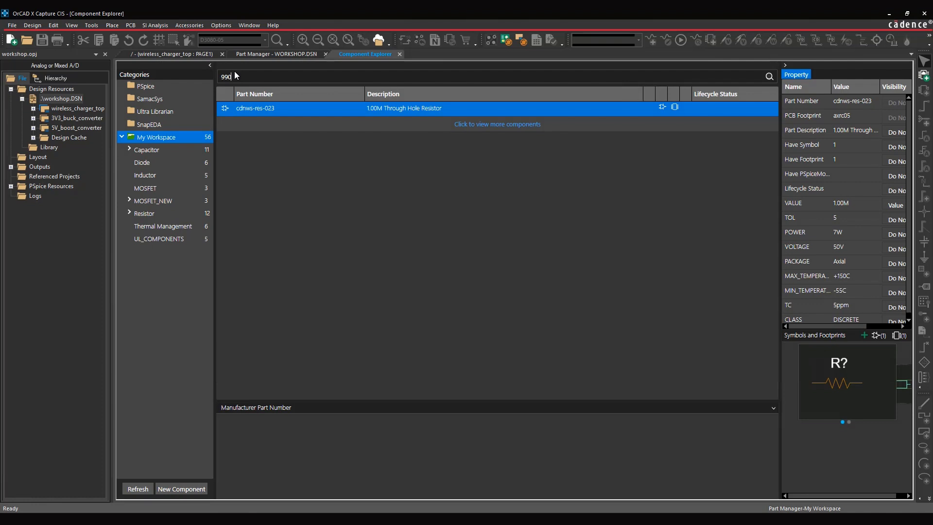
pyautogui.write('K')
pyautogui.press('Return')
pyautogui.rightClick(321, 106)
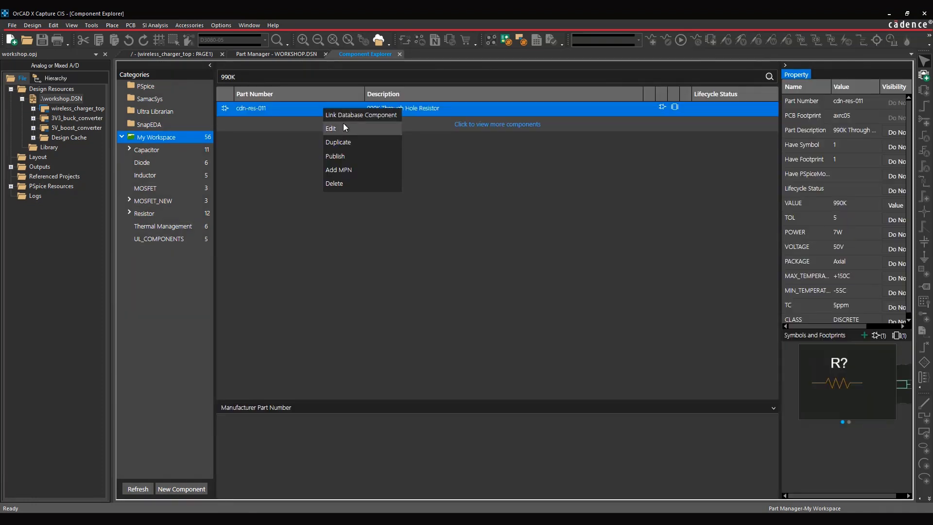
pyautogui.click(343, 118)
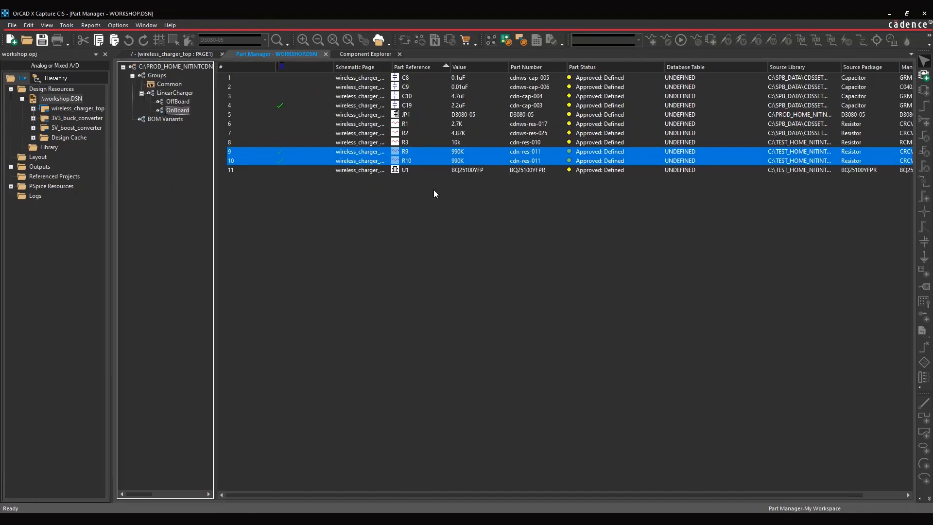
pyautogui.click(370, 132)
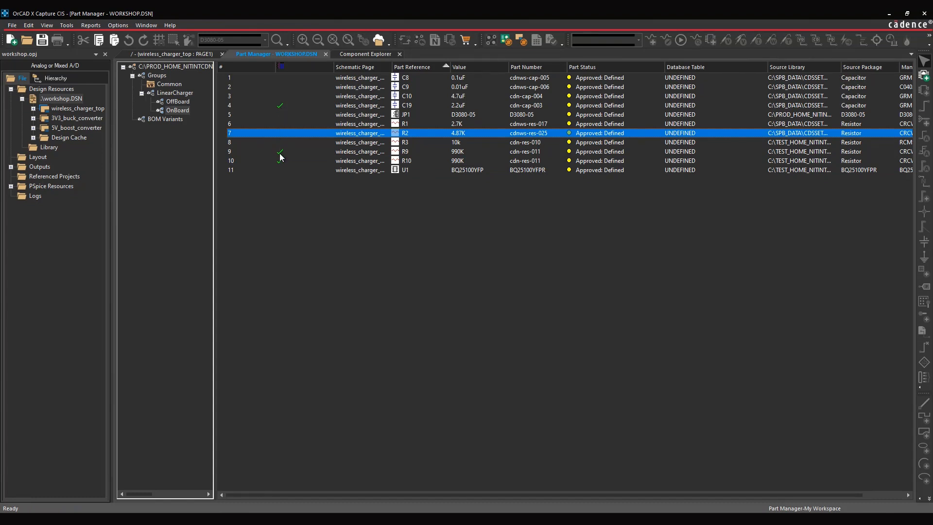
# - Create a new BOM variant named Variant#1
pyautogui.click(173, 120)
pyautogui.rightClick(174, 121)
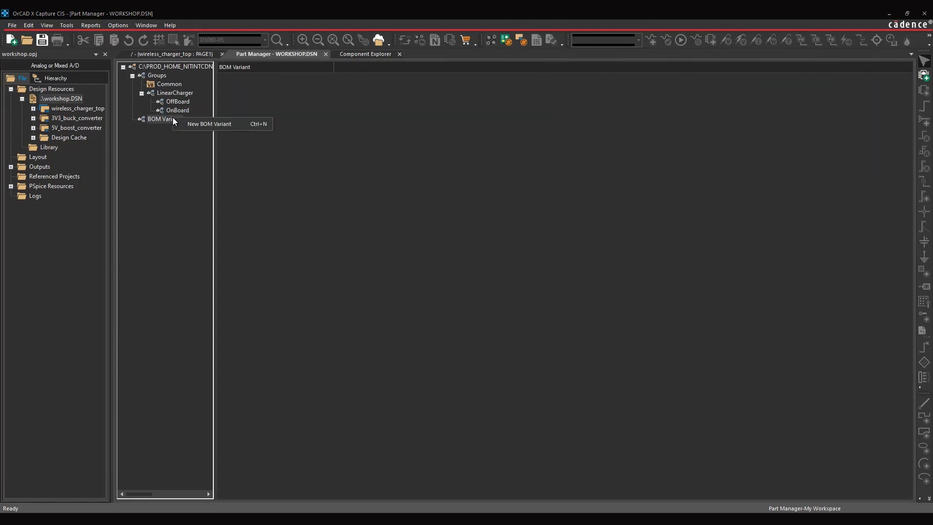
pyautogui.click(200, 122)
pyautogui.write('Var')
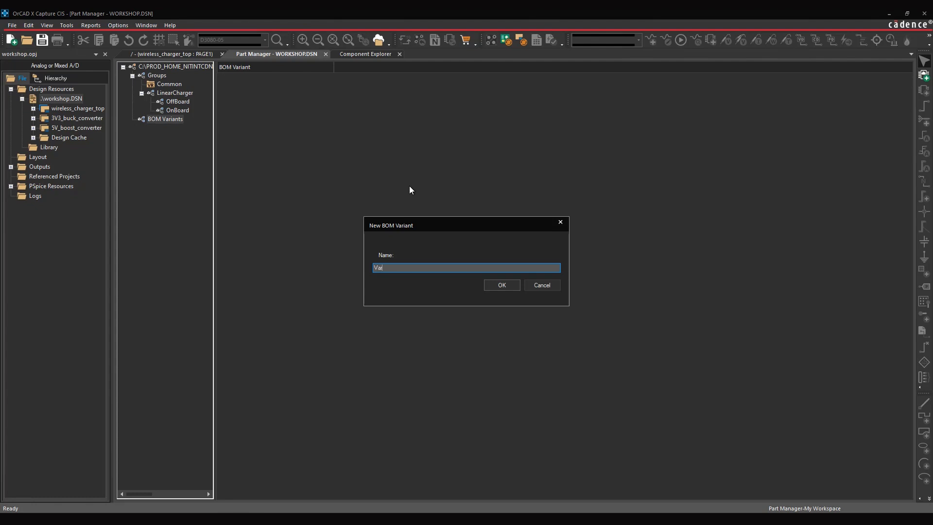
pyautogui.write('iant#1')
pyautogui.click(496, 287)
# - Create a second BOM variant named Variant#2
pyautogui.rightClick(161, 120)
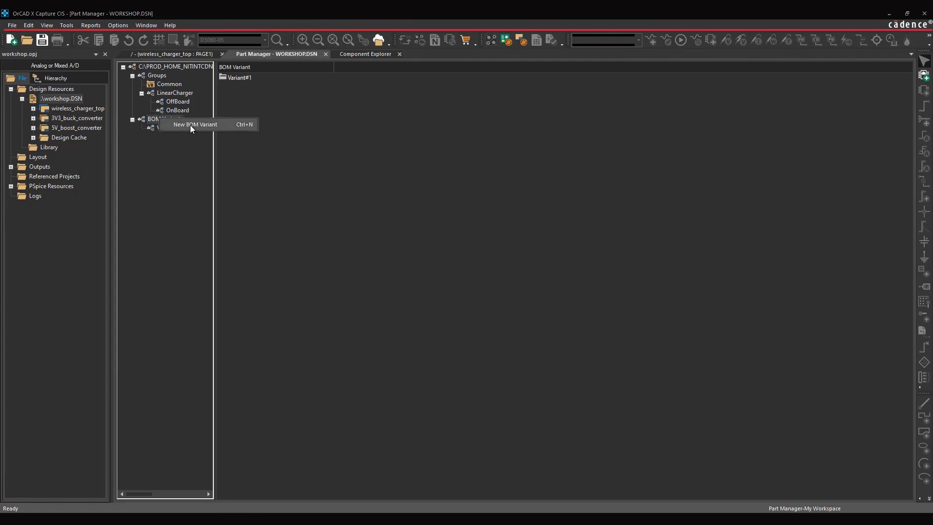
pyautogui.click(195, 125)
pyautogui.write('Variant')
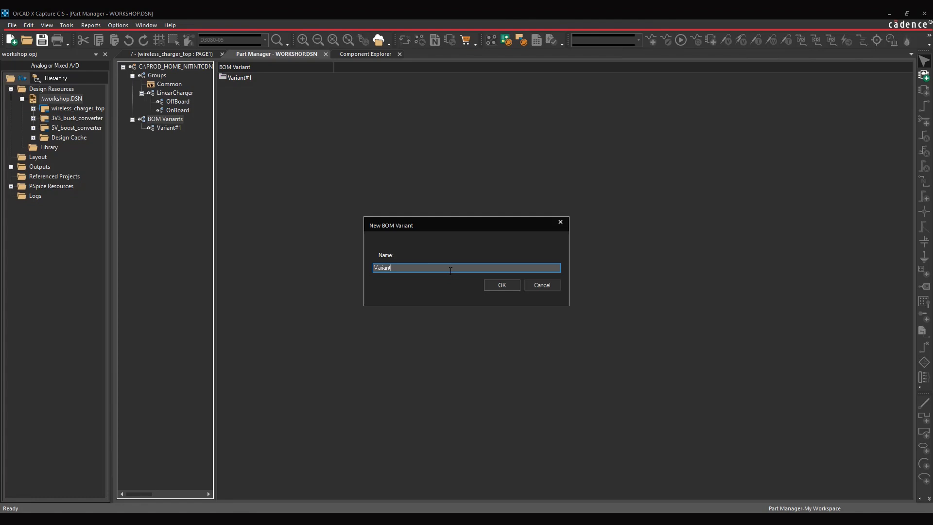
pyautogui.write('#2')
pyautogui.click(511, 287)
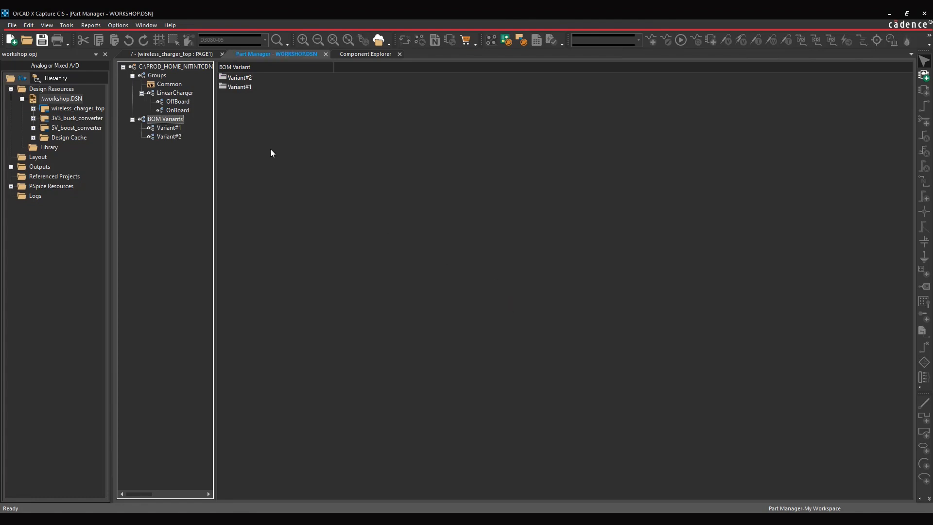
# - Add the Common part group to both BOM variants, Variant#1 and Variant#2
pyautogui.click(164, 85)
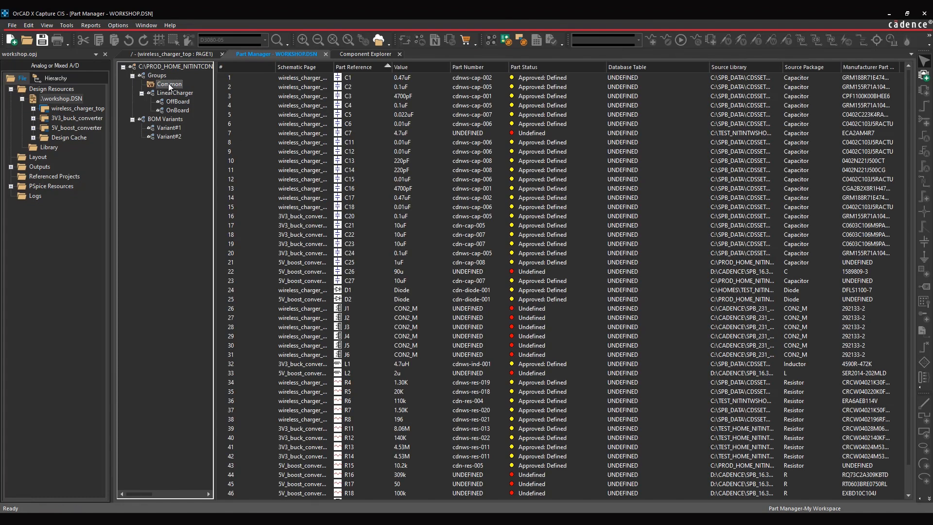
pyautogui.moveTo(168, 84); pyautogui.dragTo(173, 128)
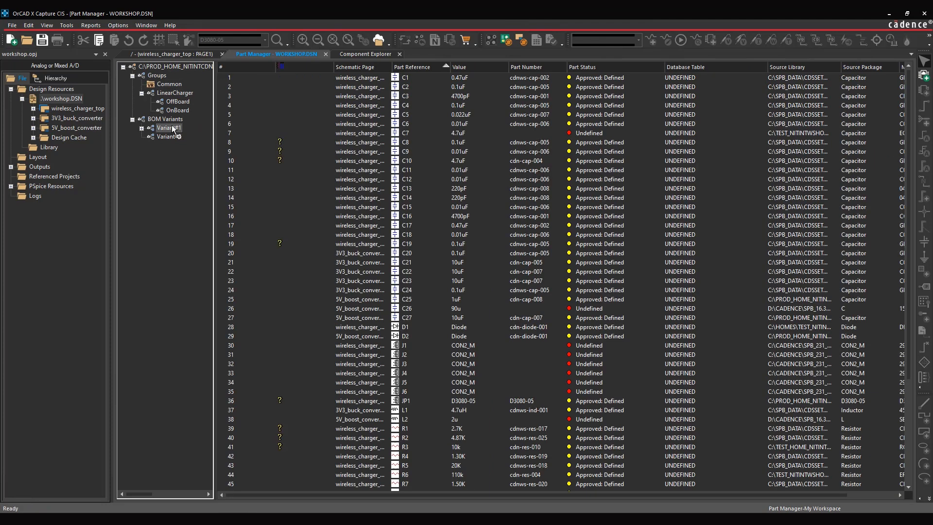
pyautogui.moveTo(169, 85); pyautogui.dragTo(180, 139)
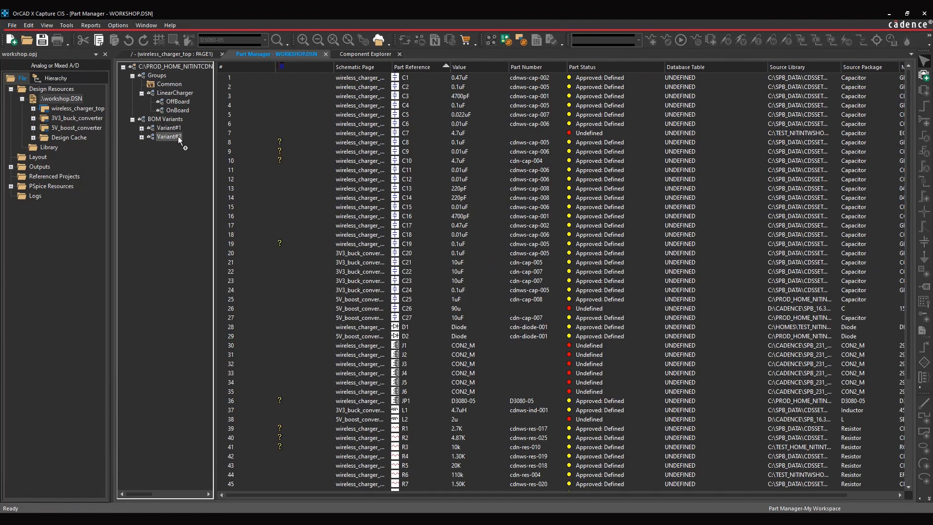
# - Assign the LinearCharger OffBoard subgroup to Variant#1 and the OnBoard subgroup to Variant#2, and widen the group tree to show the full names
pyautogui.click(140, 136)
pyautogui.click(141, 127)
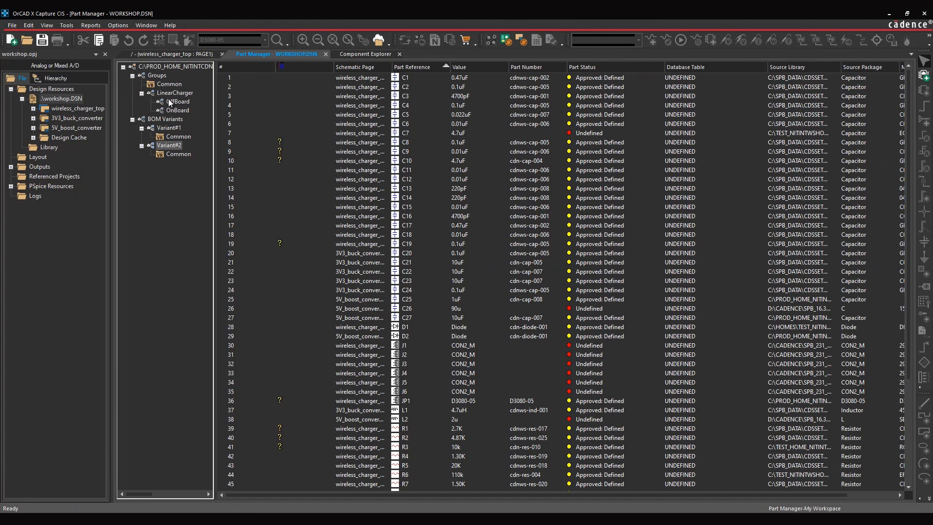
pyautogui.moveTo(168, 100); pyautogui.dragTo(165, 154)
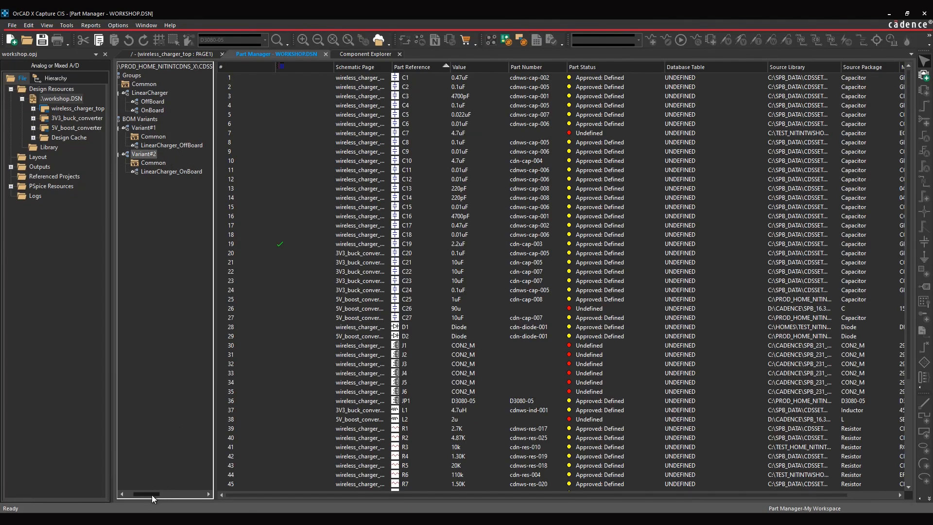
pyautogui.moveTo(152, 495); pyautogui.dragTo(147, 495)
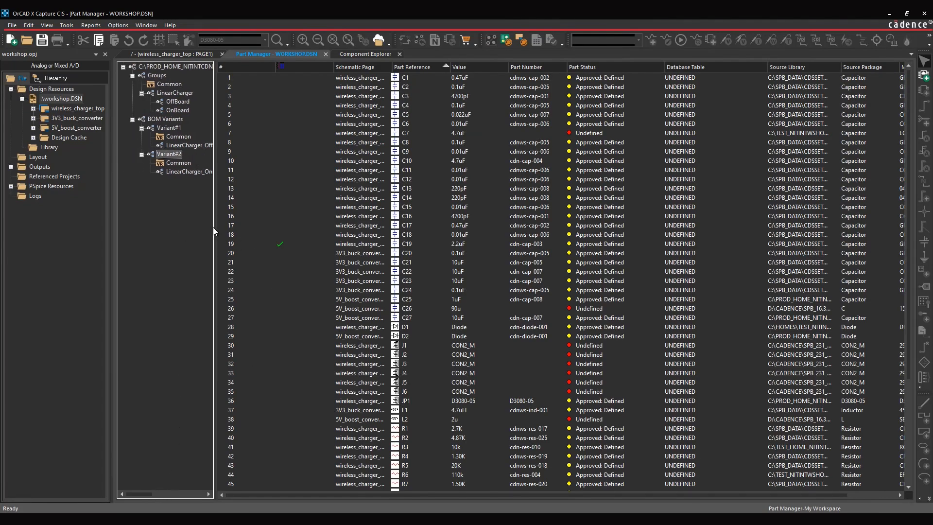
pyautogui.moveTo(215, 227); pyautogui.dragTo(238, 227)
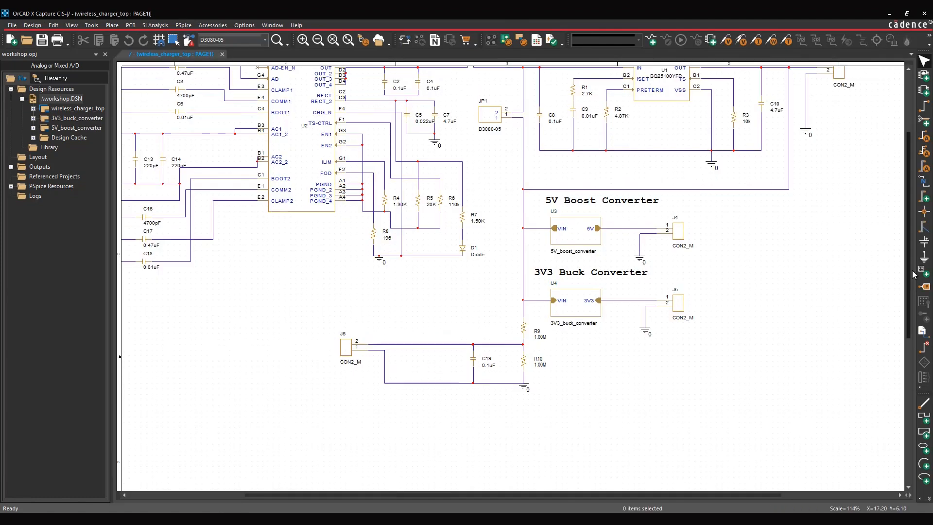
# - Display the wireless_charger_top schematic page in variant view mode for Variant#1, keeping the linear charger circuit in sight
pyautogui.moveTo(909, 287); pyautogui.dragTo(917, 244)
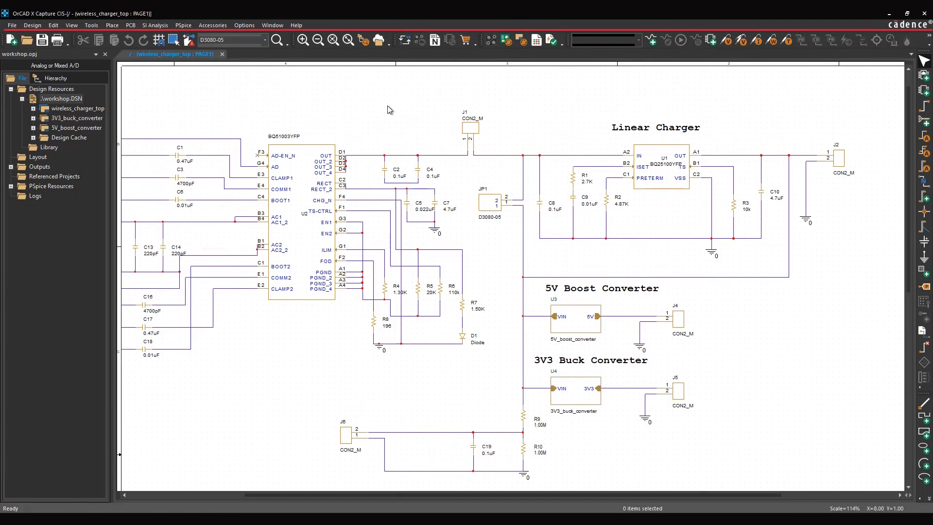
pyautogui.click(72, 26)
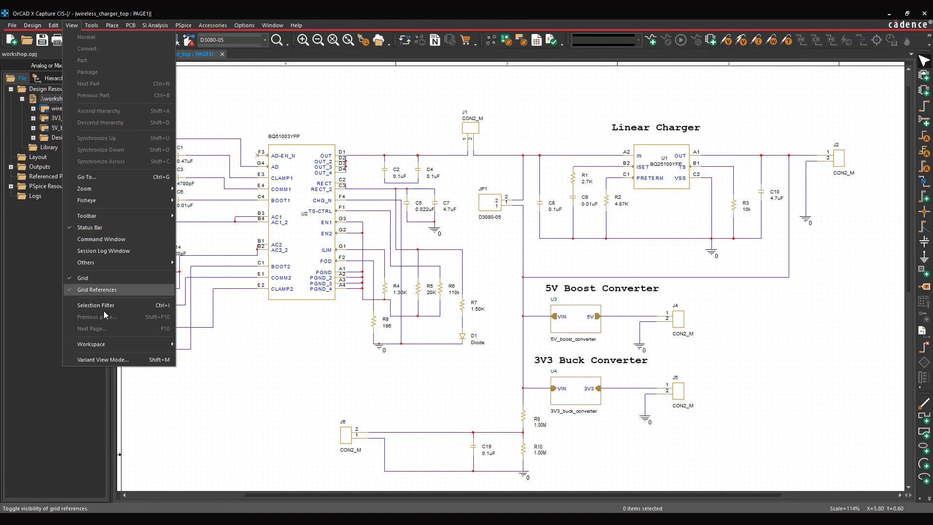
pyautogui.click(105, 360)
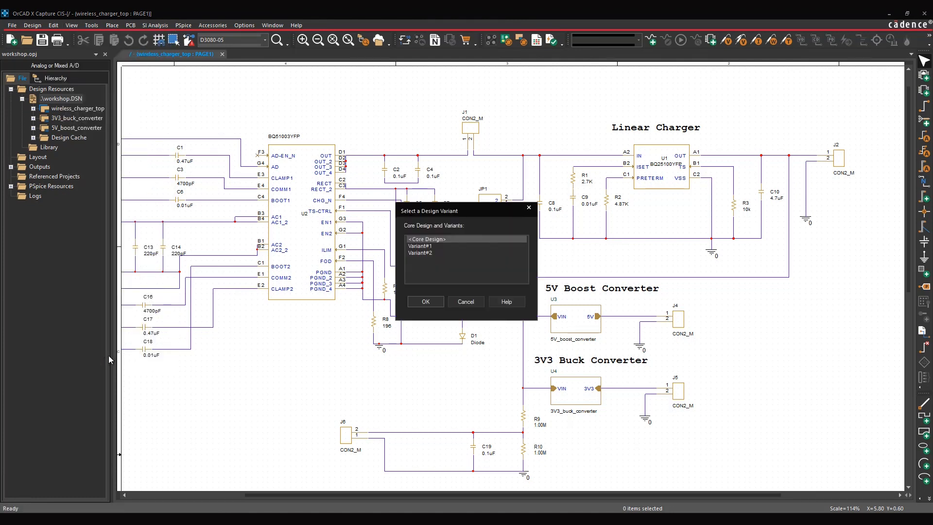
pyautogui.moveTo(451, 212); pyautogui.dragTo(356, 199)
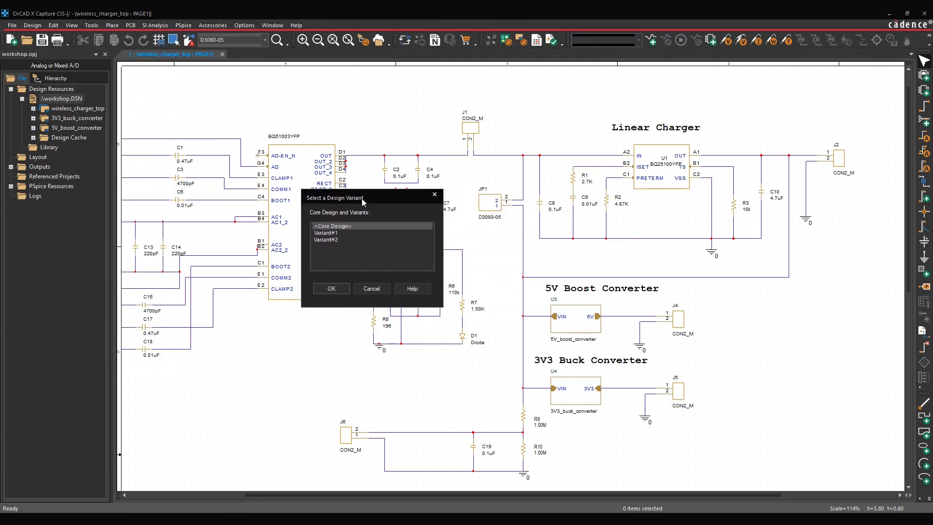
pyautogui.click(335, 233)
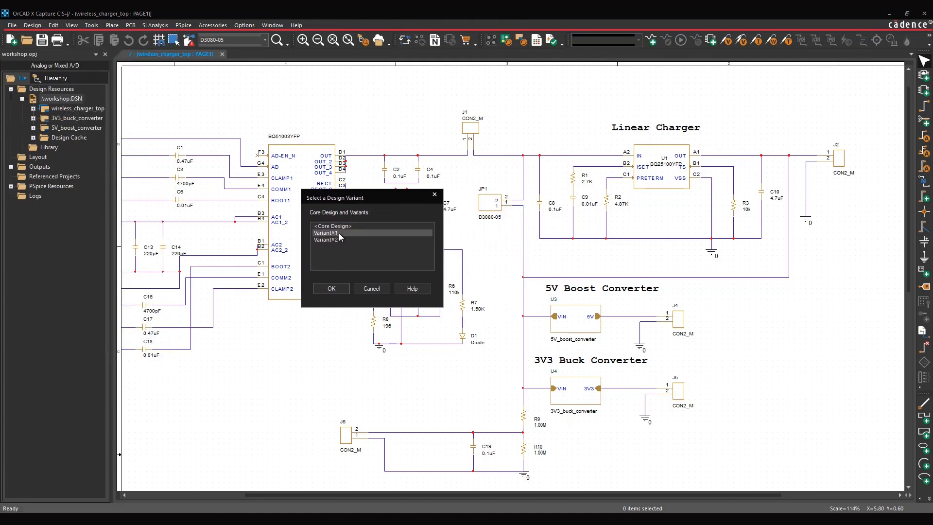
pyautogui.click(332, 289)
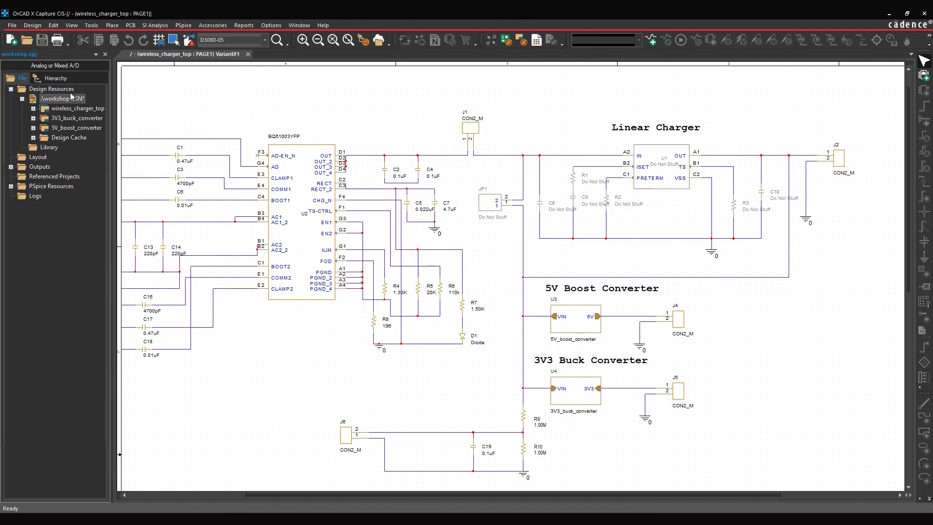
# - Switch the schematic's variant view to Variant#2 and examine R9, R10 and C19 up close
pyautogui.click(96, 27)
pyautogui.click(112, 360)
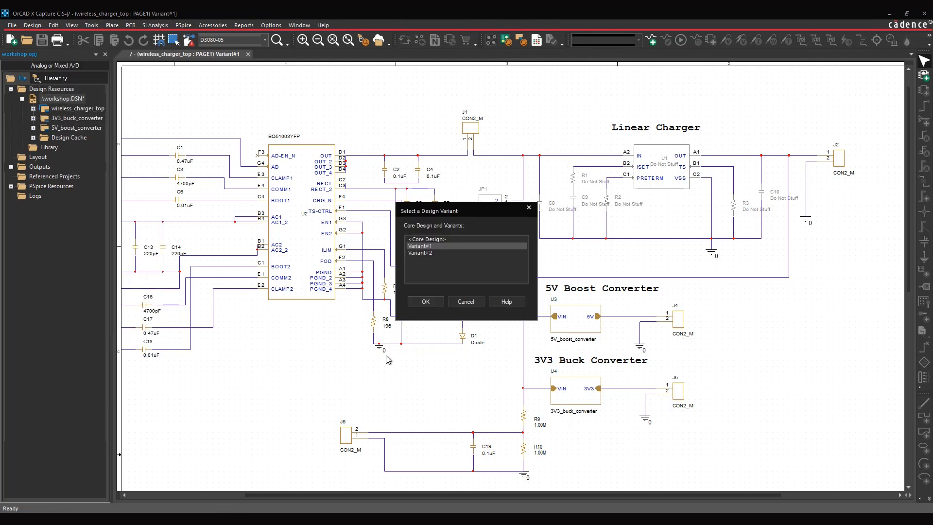
pyautogui.click(422, 253)
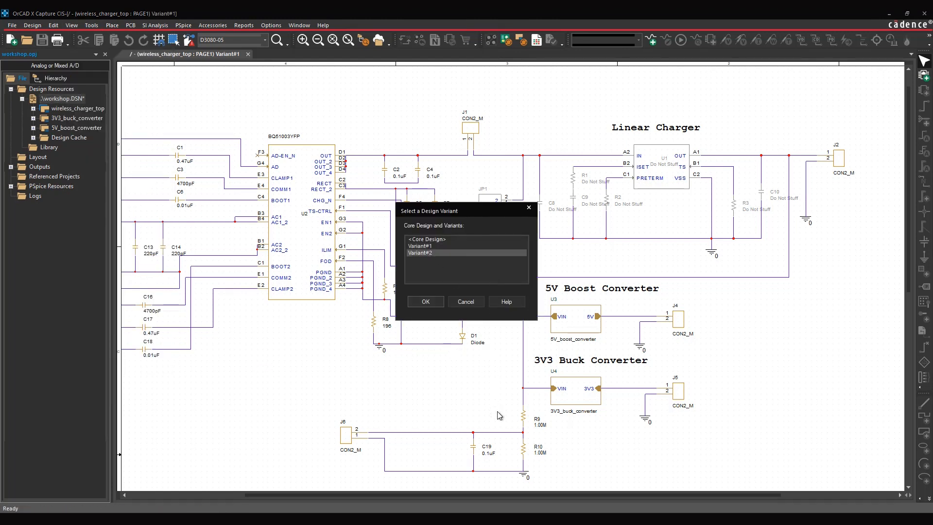
pyautogui.moveTo(426, 213); pyautogui.dragTo(312, 372)
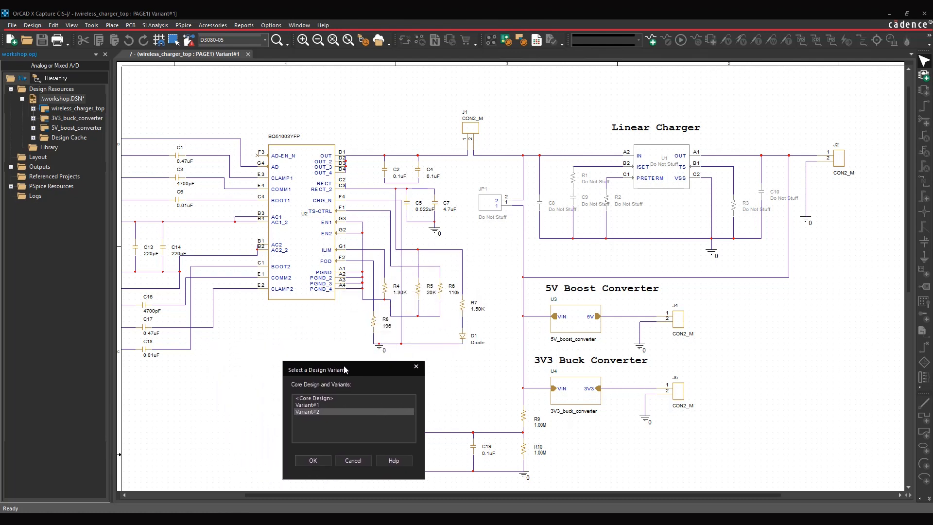
pyautogui.click(313, 460)
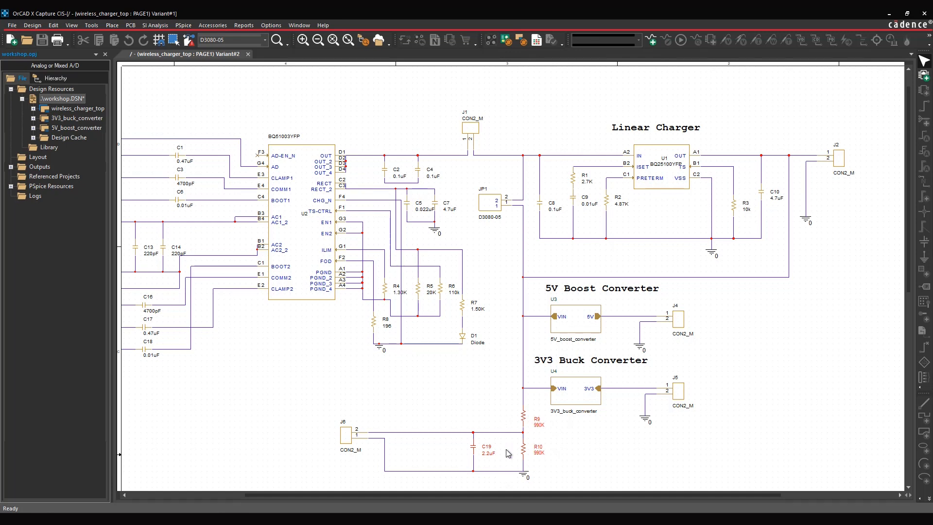
pyautogui.keyDown('ctrl'); pyautogui.scroll(1, 508, 453); pyautogui.keyUp('ctrl')
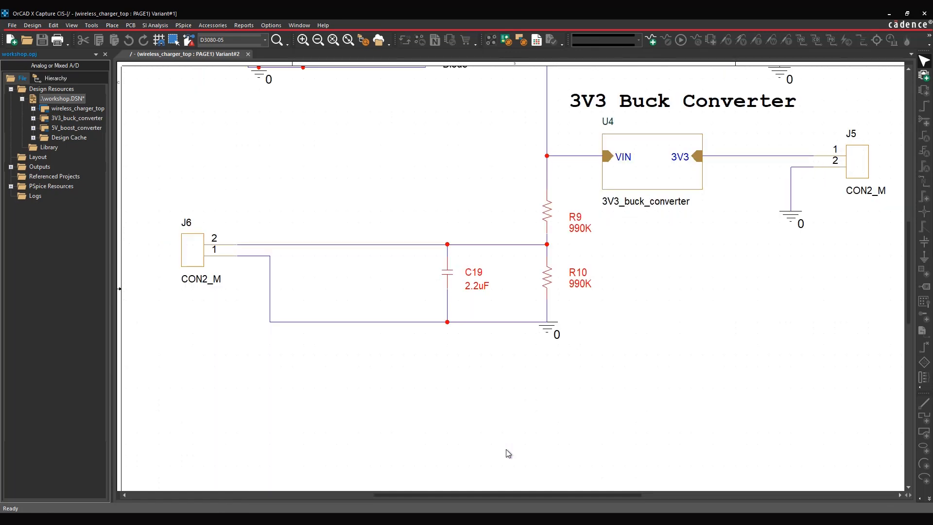
# - Return the schematic view to the core design and look over the whole page
pyautogui.click(433, 205)
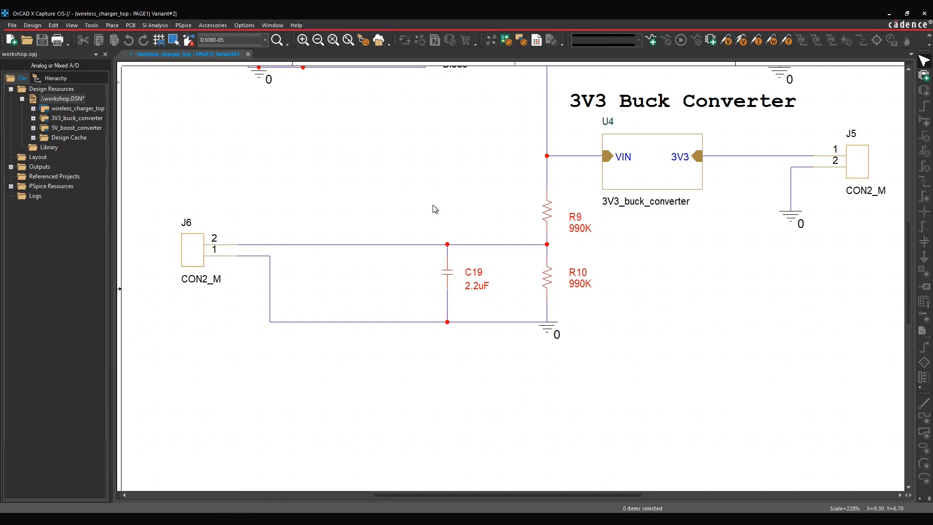
pyautogui.moveTo(444, 214); pyautogui.dragTo(313, 214)
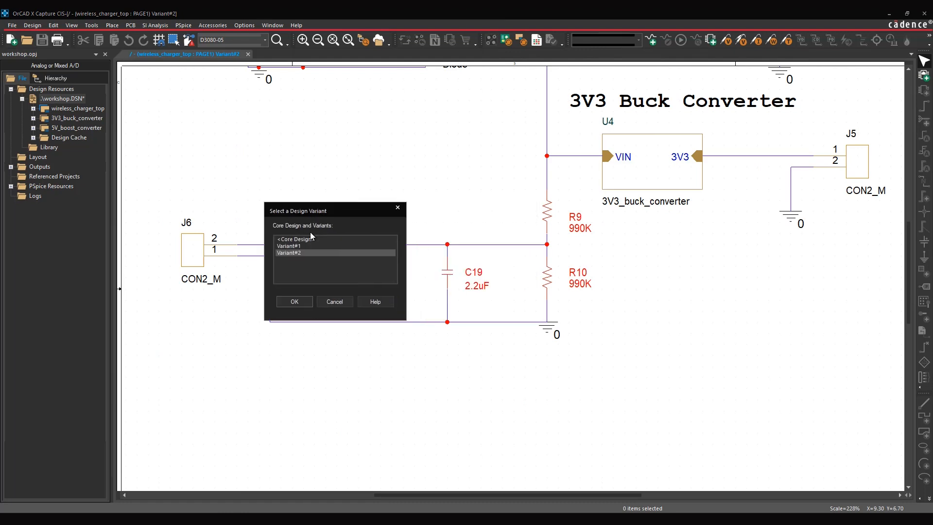
pyautogui.click(308, 239)
pyautogui.click(295, 302)
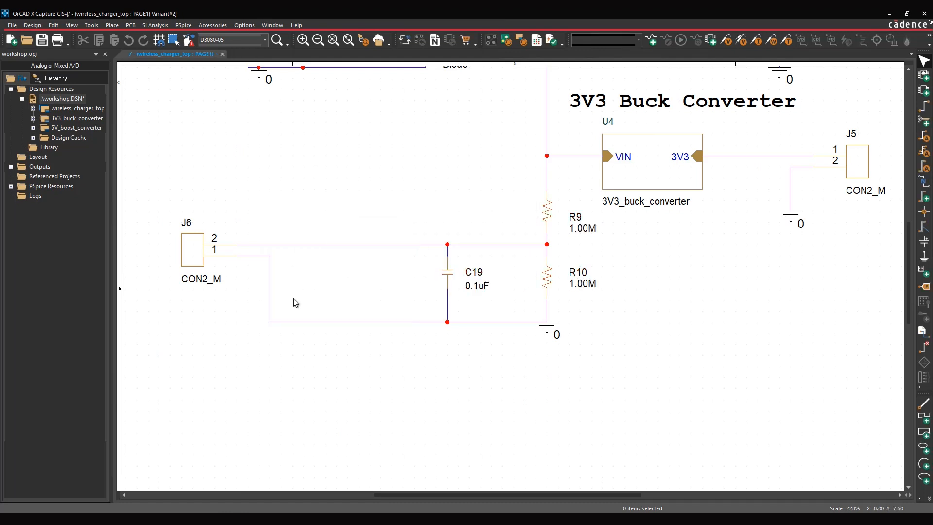
pyautogui.scroll(1, 388, 270)
pyautogui.scroll(4, 388, 269)
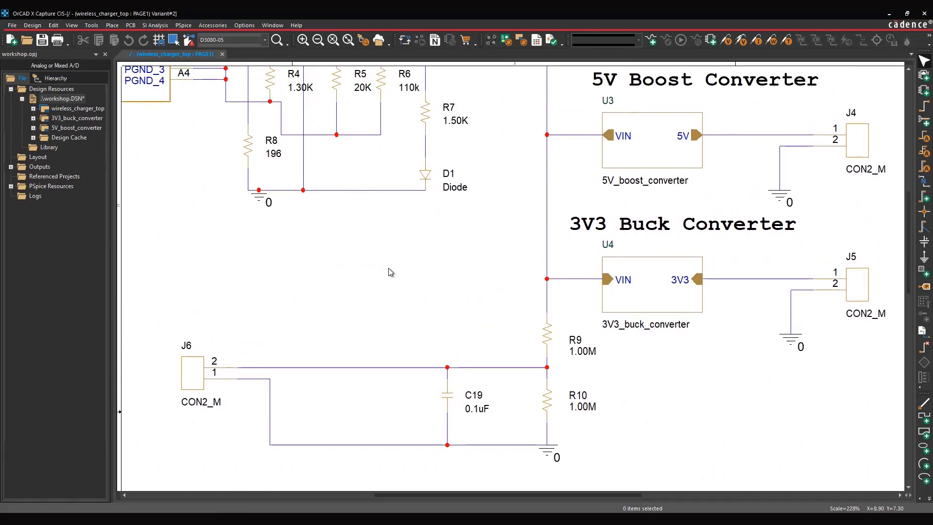
pyautogui.keyDown('ctrl'); pyautogui.scroll(-1, 389, 273); pyautogui.keyUp('ctrl')
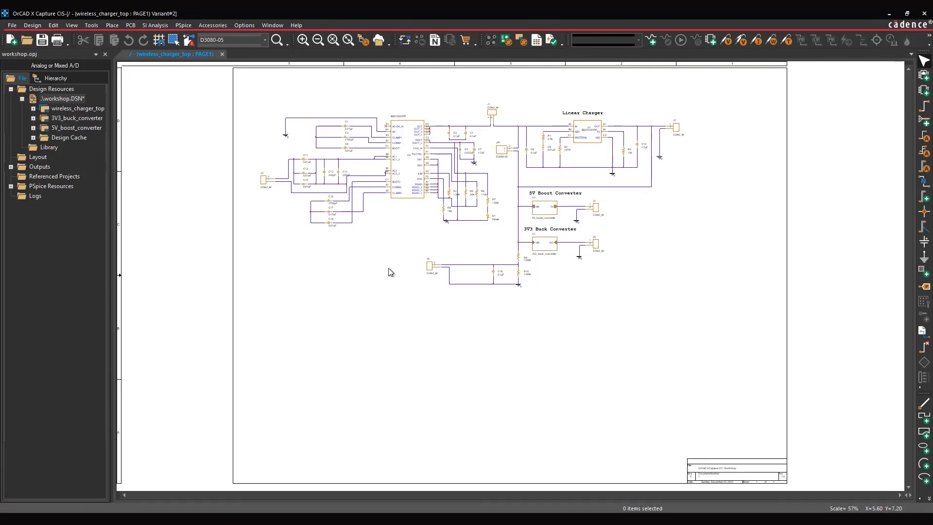
pyautogui.keyDown('ctrl'); pyautogui.scroll(1, 444, 197); pyautogui.keyUp('ctrl')
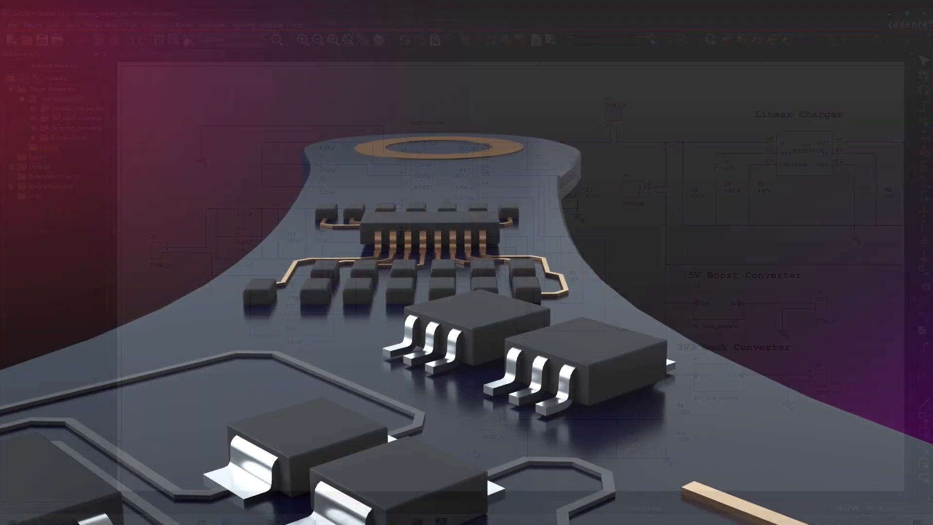